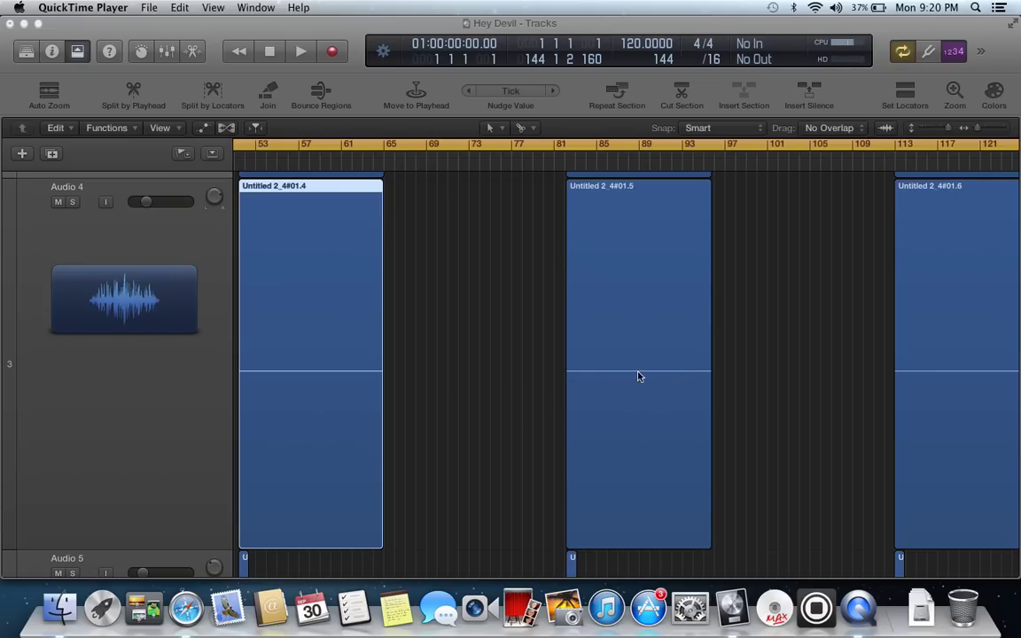
# Step: Raise the waveform zoom slider to its maximum
pyautogui.click(885, 130)
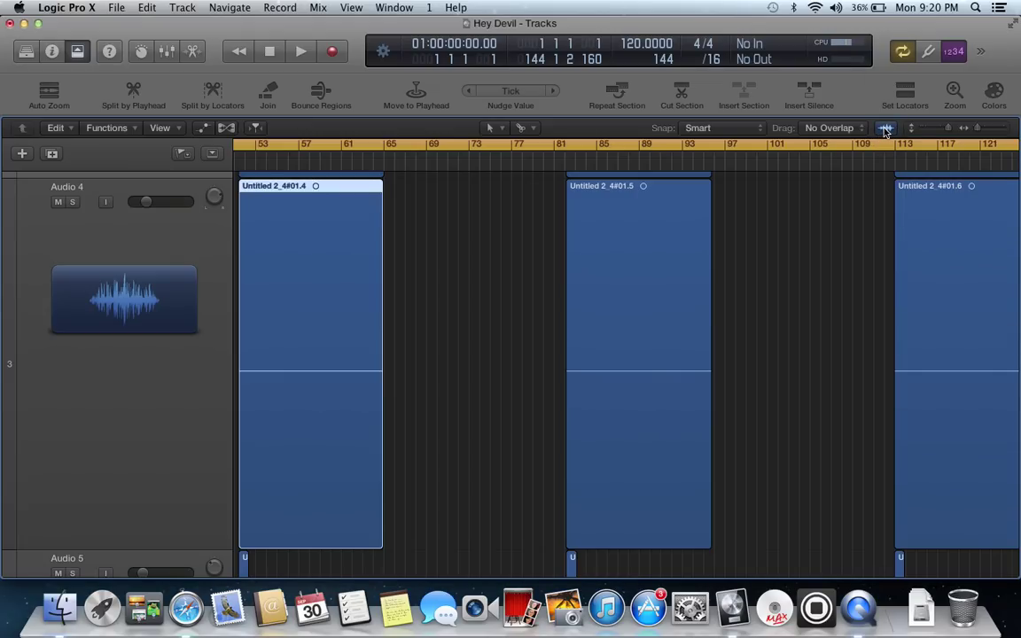
pyautogui.moveTo(885, 130); pyautogui.dragTo(890, 49)
pyautogui.moveTo(883, 132); pyautogui.dragTo(879, 242)
# Step: Deselect the Untitled 2_4#01.4 region and solo the Audio 4 track
pyautogui.click(777, 263)
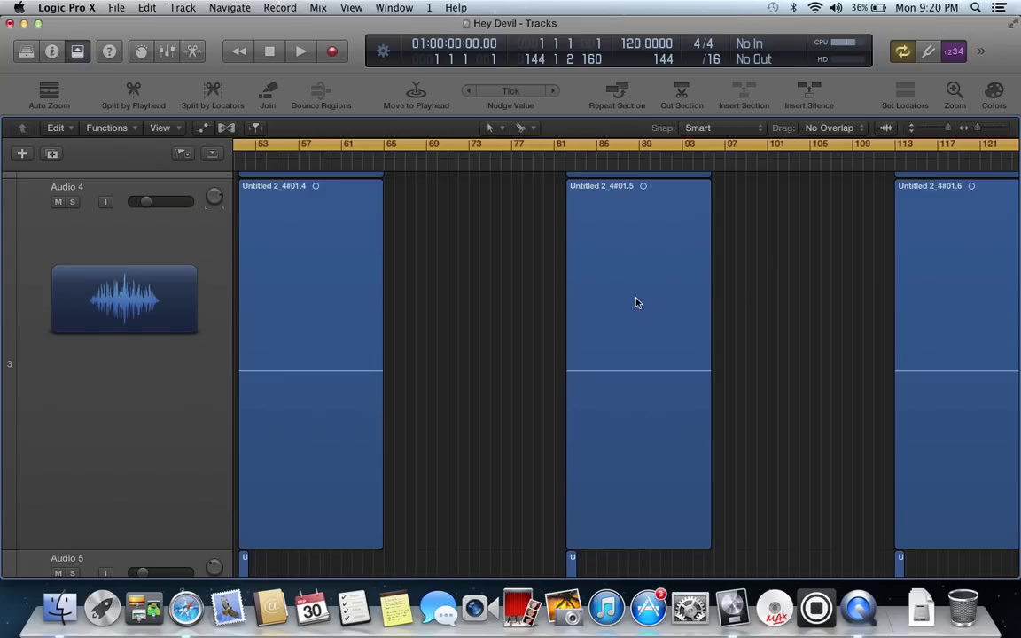
pyautogui.click(73, 203)
pyautogui.click(97, 190)
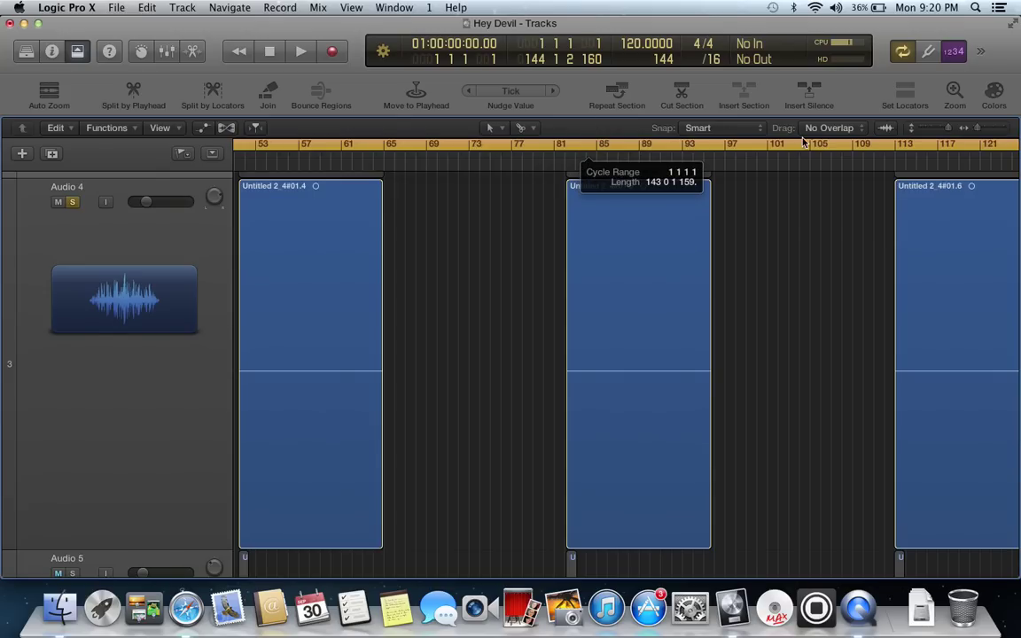
# Step: Disable cycle mode, enable Catch, and play soloed Audio 4 from bar 82 until about bar 85
pyautogui.click(902, 51)
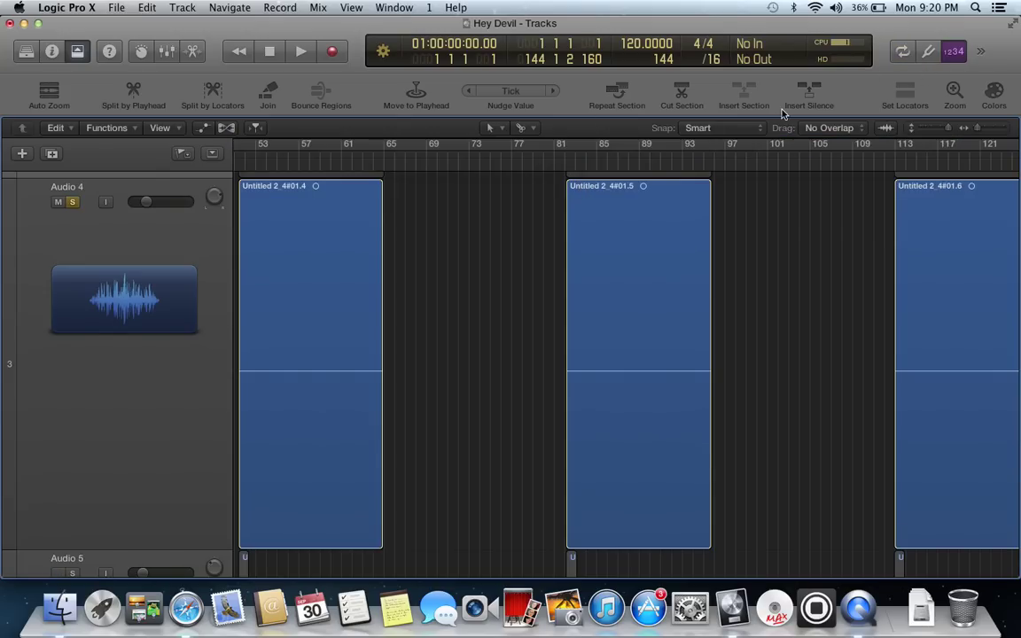
pyautogui.click(562, 163)
pyautogui.hotkey('ctrl', 'c')
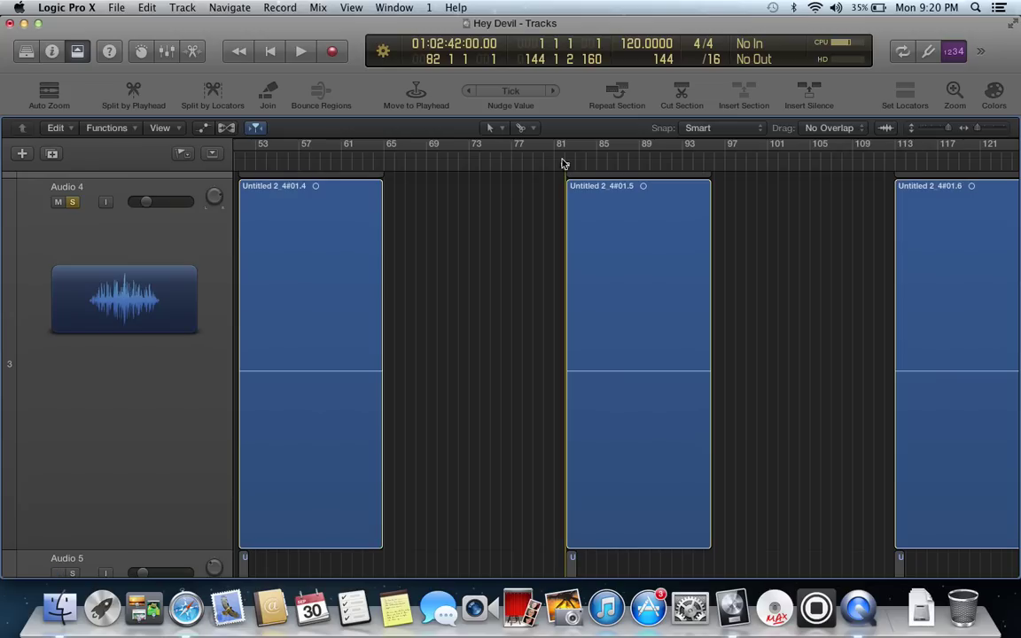
pyautogui.press('space')
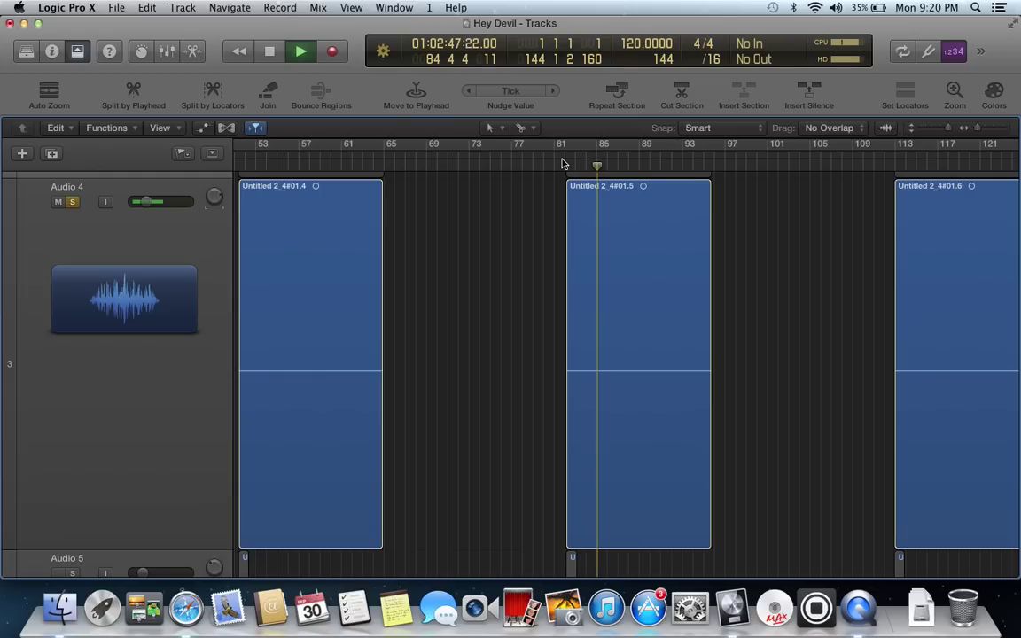
pyautogui.press('space')
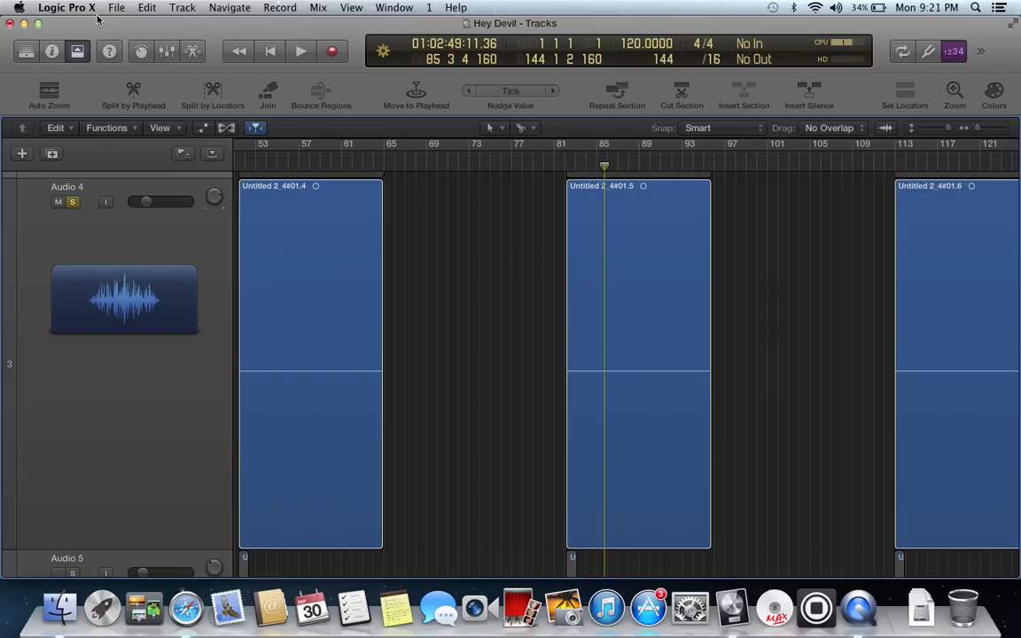
pyautogui.click(182, 7)
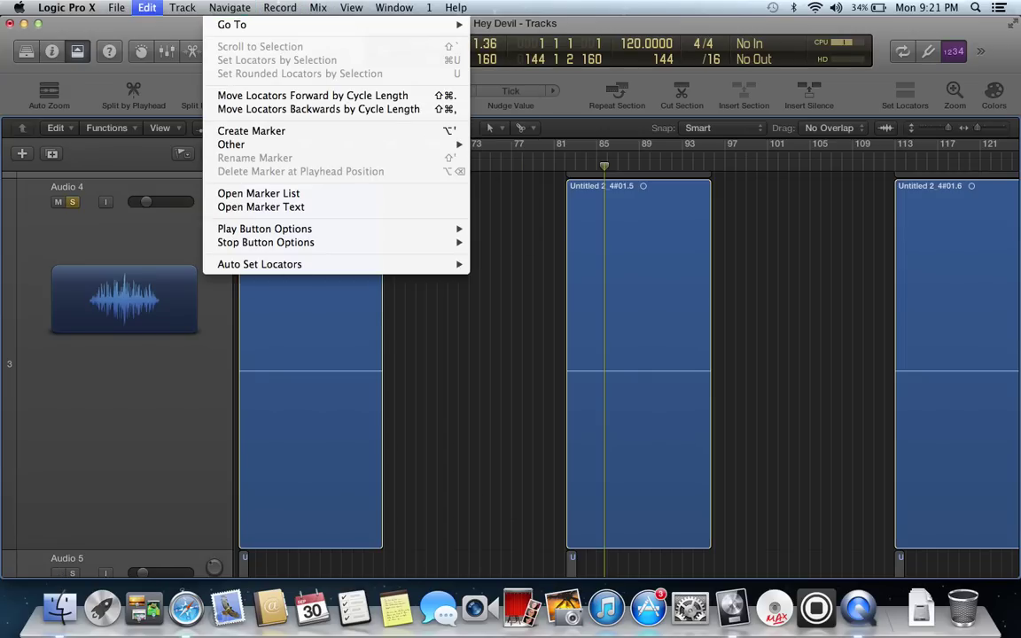
pyautogui.press('Escape')
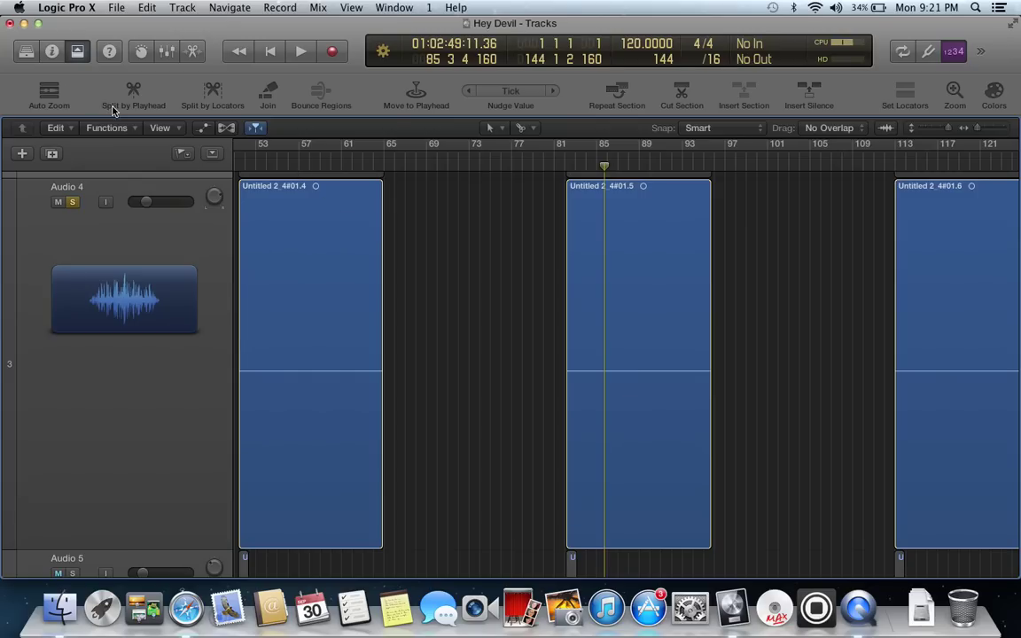
pyautogui.press('super+Tab')
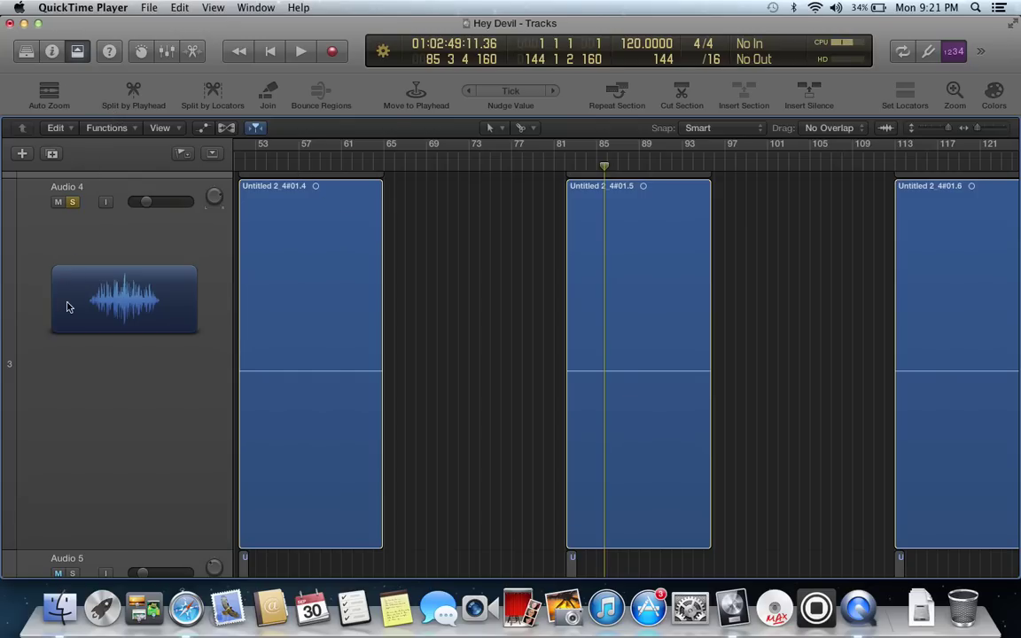
pyautogui.click(182, 9)
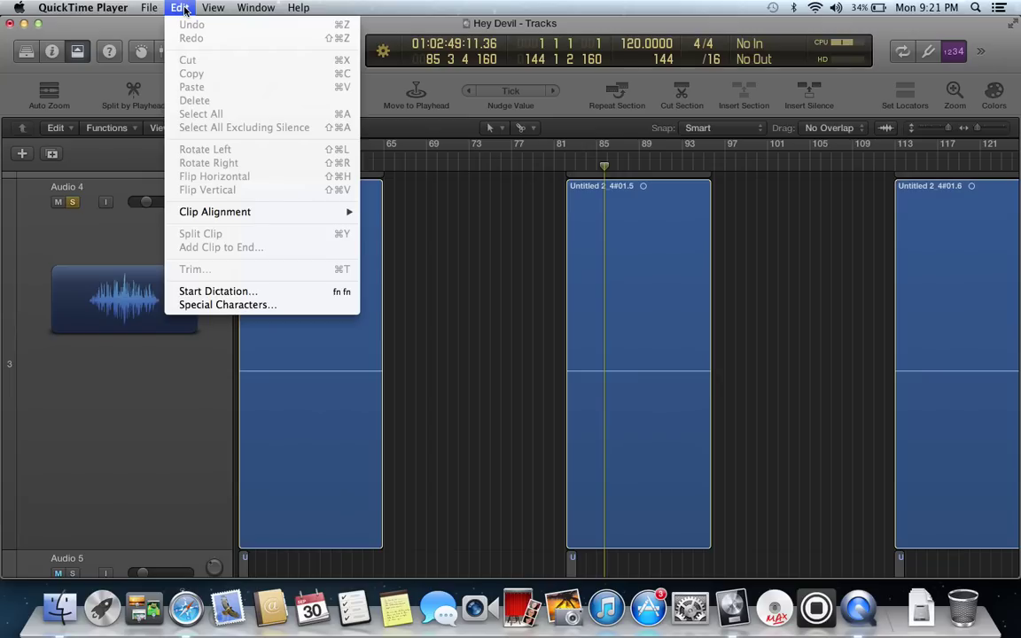
pyautogui.click(182, 28)
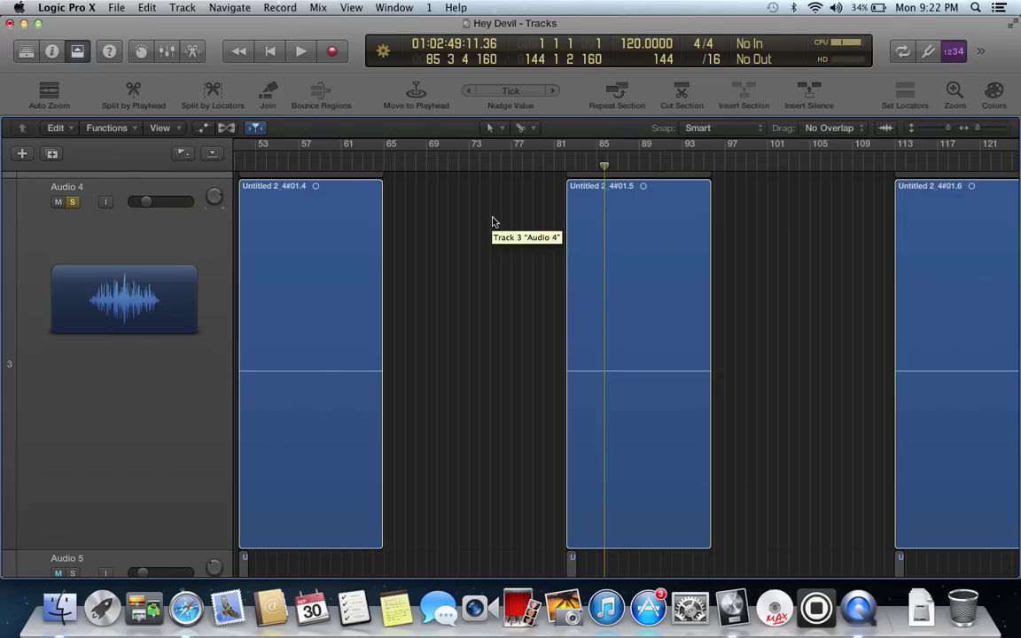
# Step: Add the Browsers button to the control bar and open the browser panel
pyautogui.rightClick(980, 53)
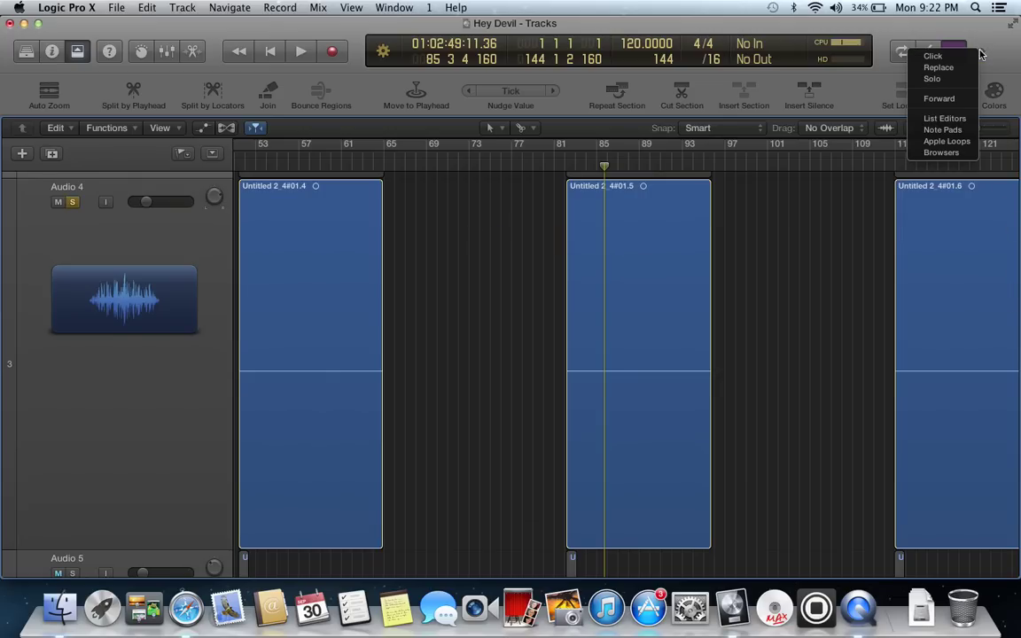
pyautogui.click(941, 154)
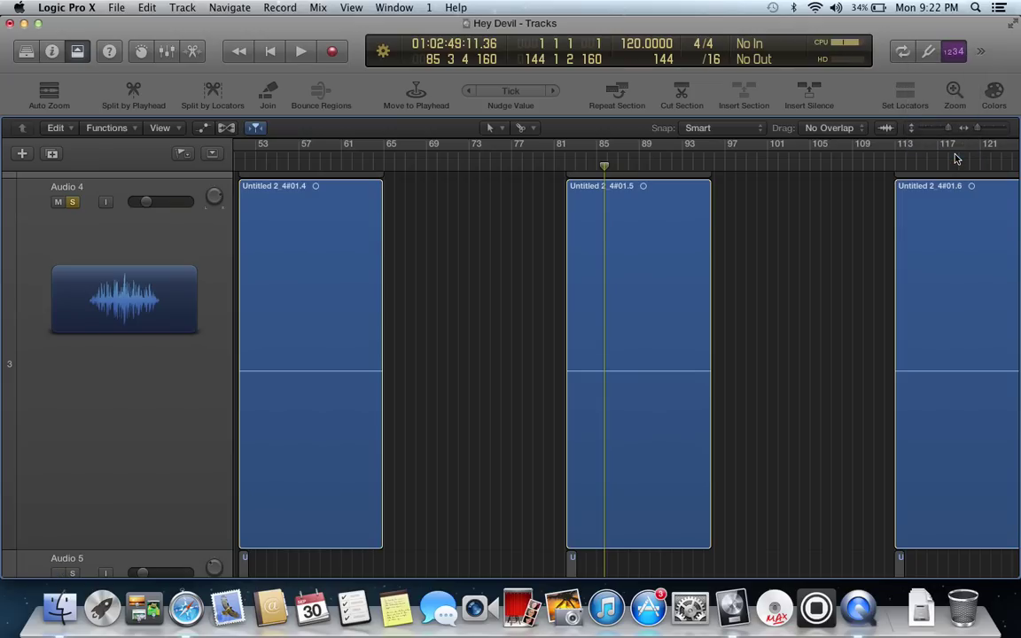
pyautogui.press('f')
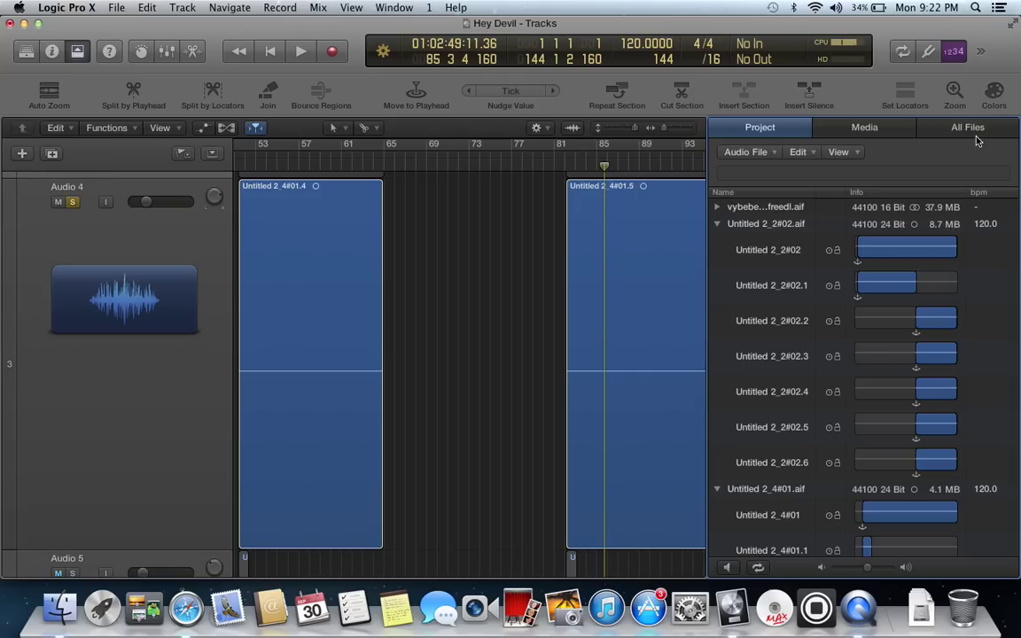
# Step: Show the Project audio files, including Untitled 2_2#02.aif and Untitled 2_4#01.aif, and review them
pyautogui.click(873, 129)
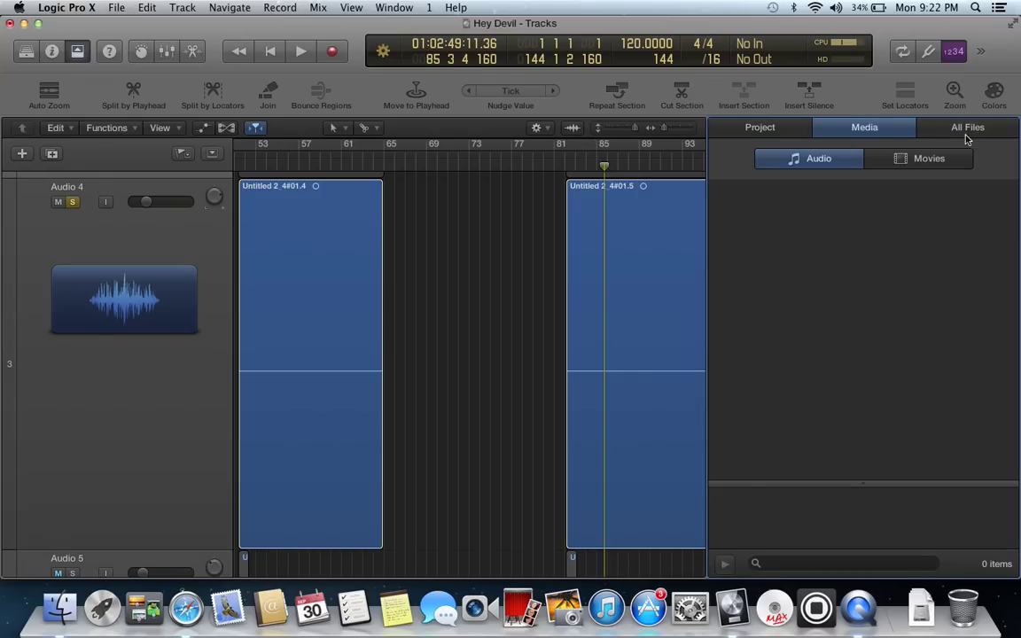
pyautogui.click(785, 134)
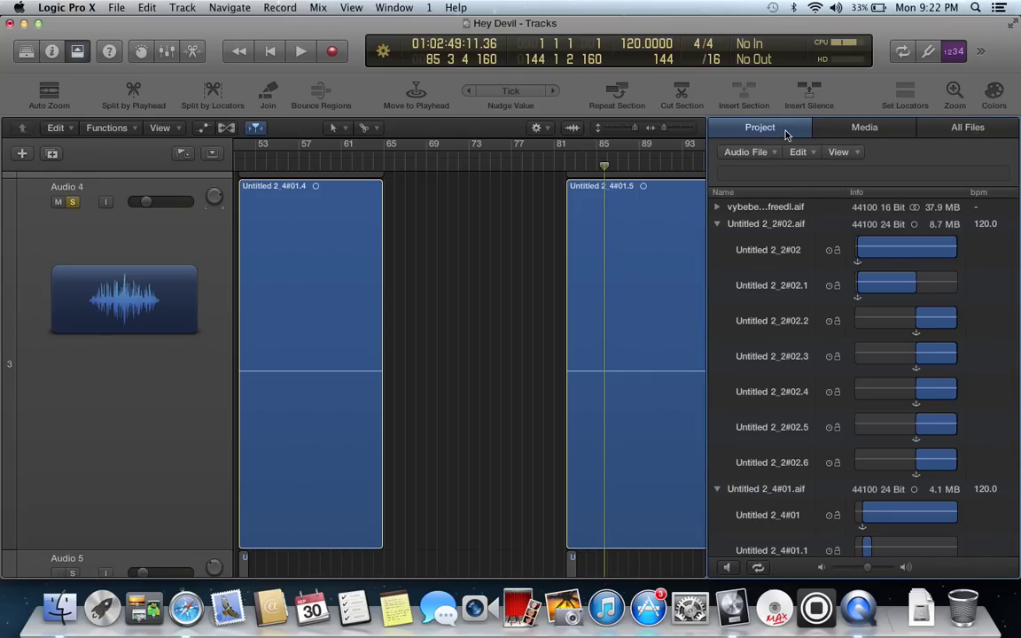
pyautogui.scroll(-8, 941, 277)
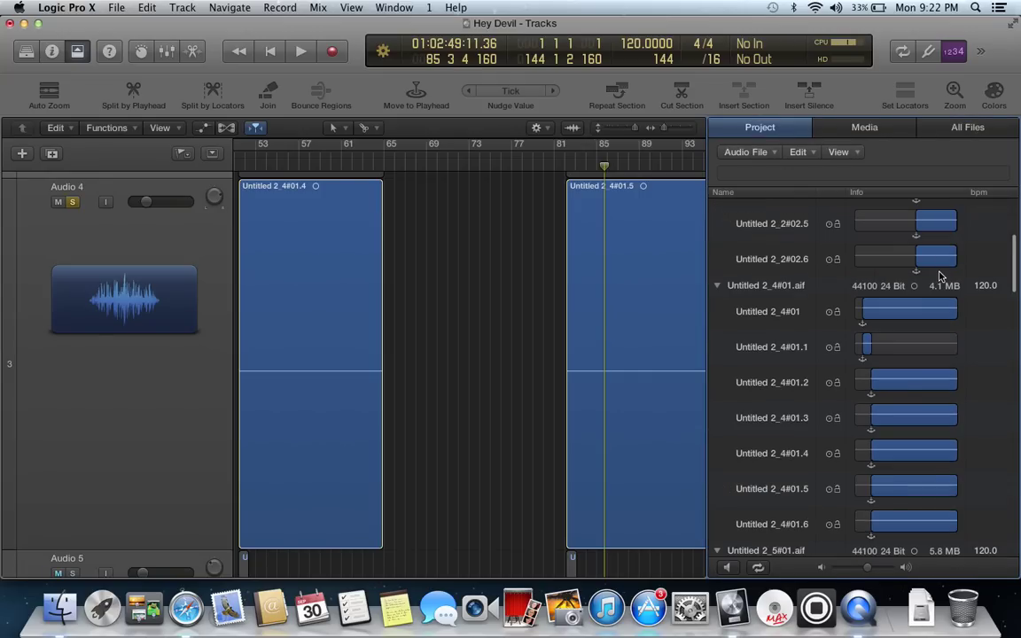
pyautogui.scroll(-10, 941, 276)
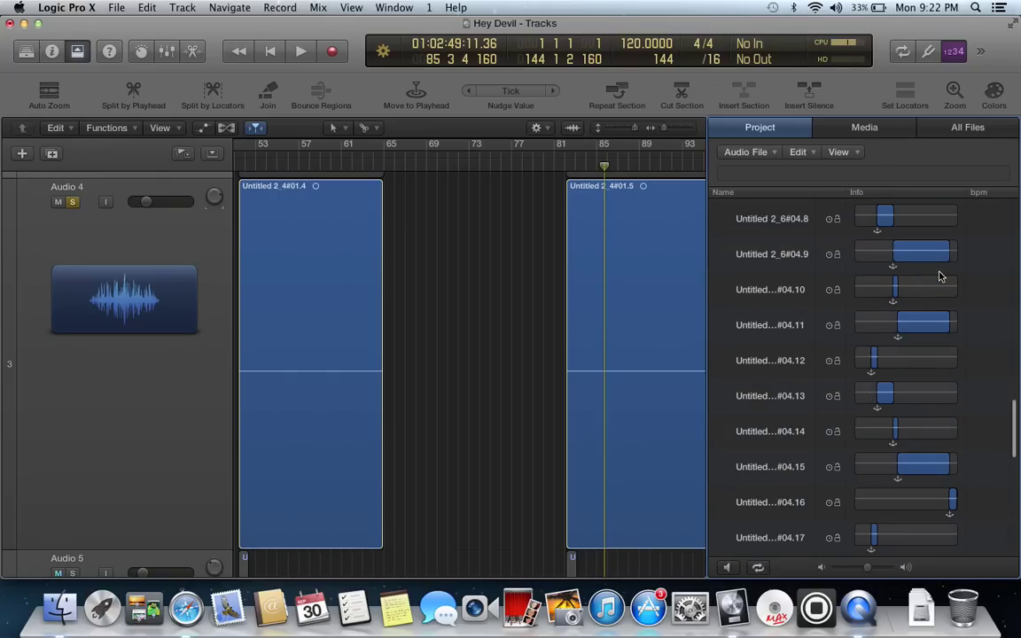
pyautogui.scroll(-12, 941, 276)
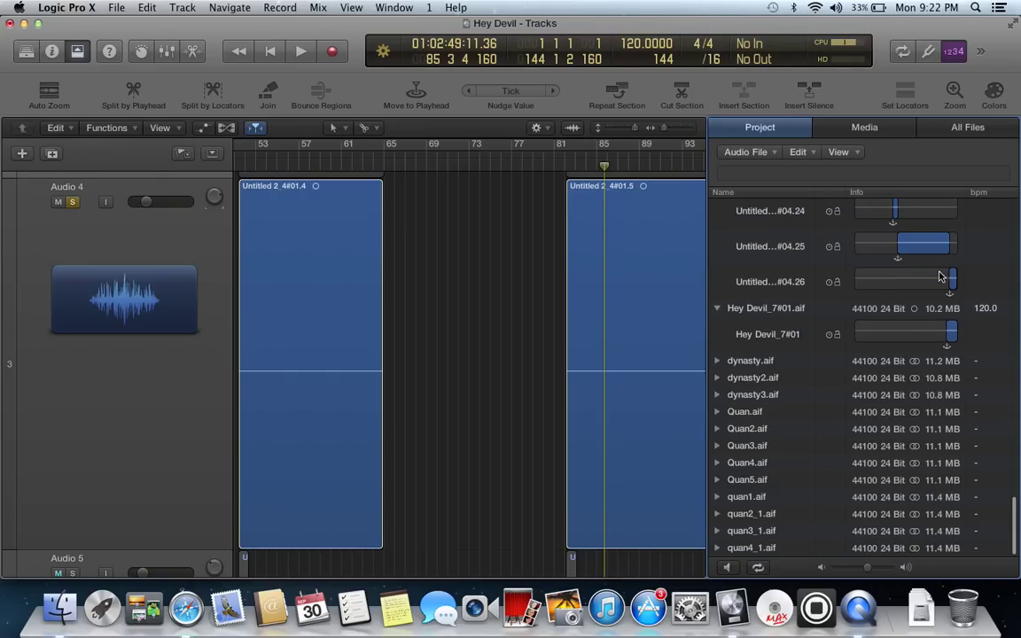
pyautogui.scroll(1, 941, 277)
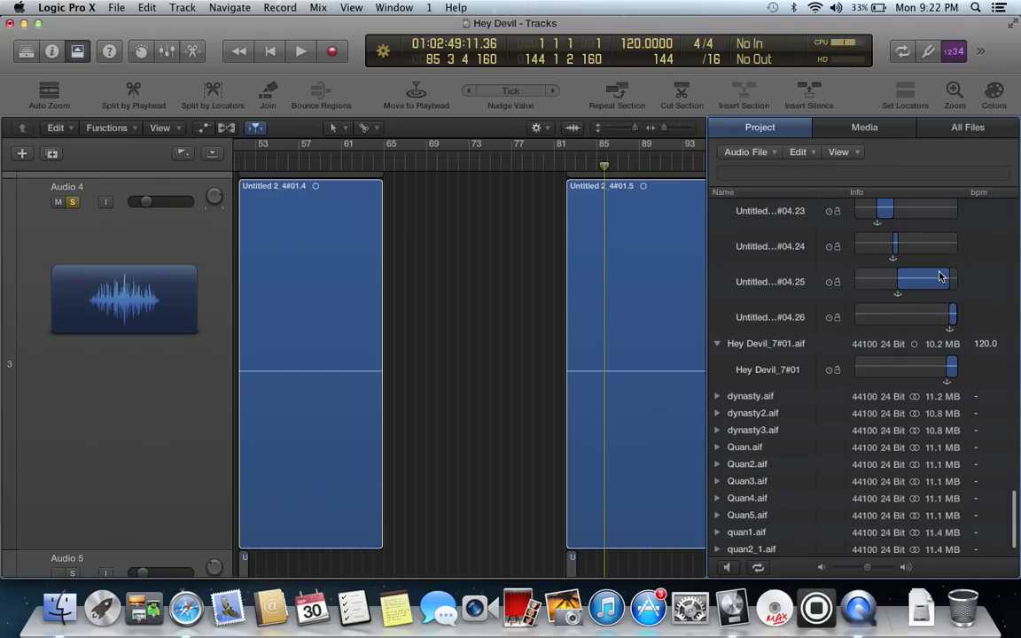
pyautogui.scroll(15, 941, 276)
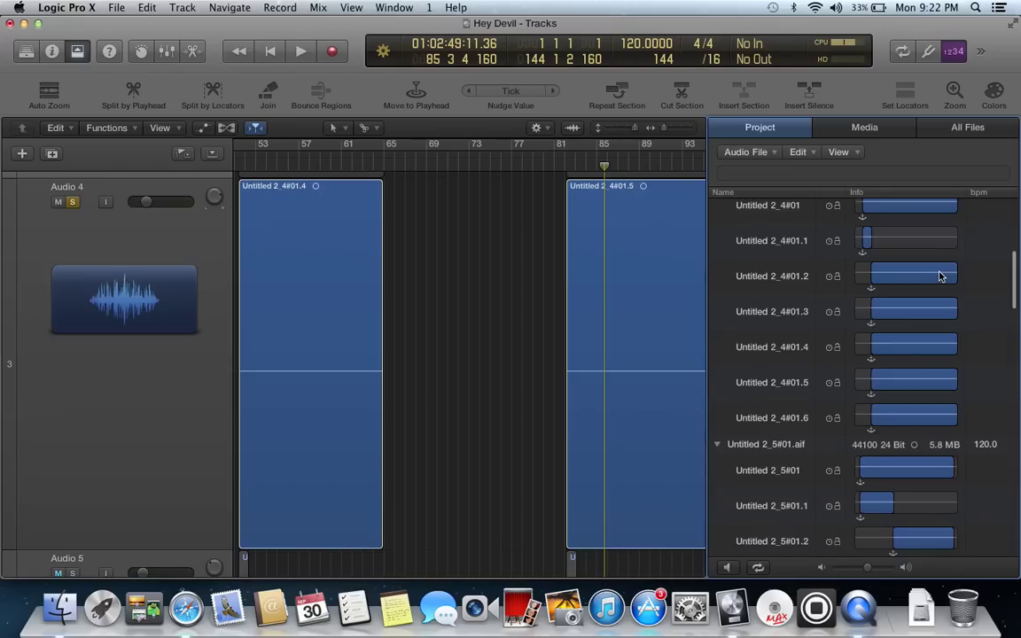
pyautogui.scroll(9, 941, 276)
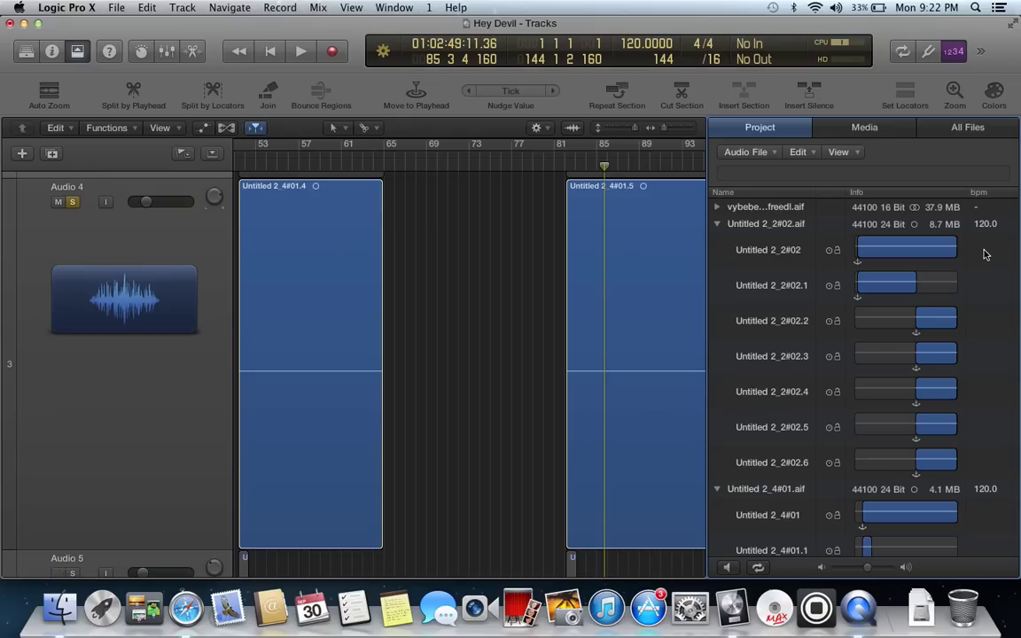
# Step: Select all project audio files and run Audio File > Refresh Overview(s) on them
pyautogui.press('super+a')
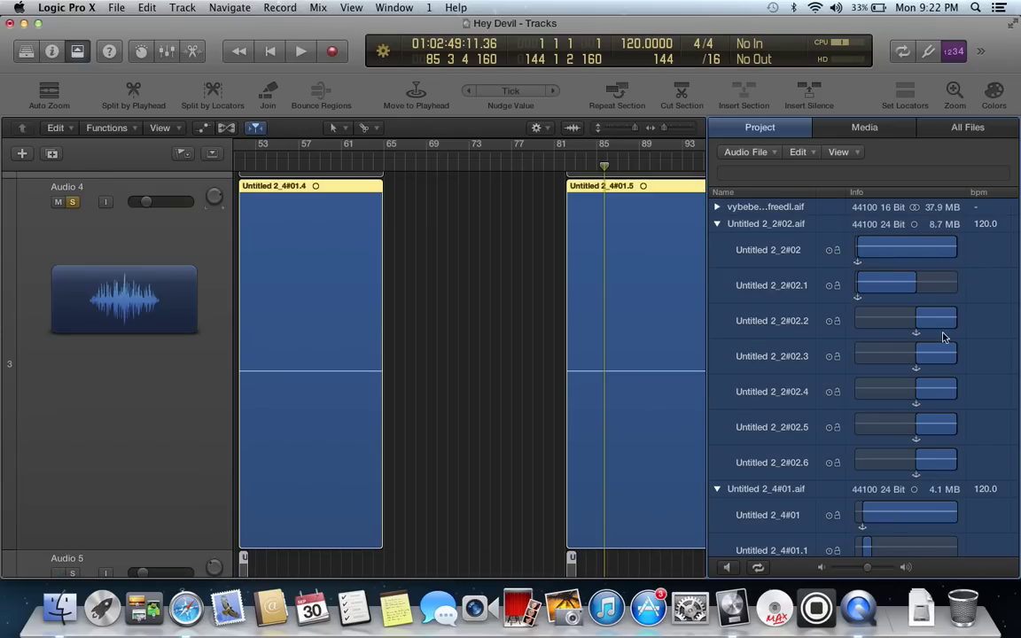
pyautogui.scroll(-5, 943, 354)
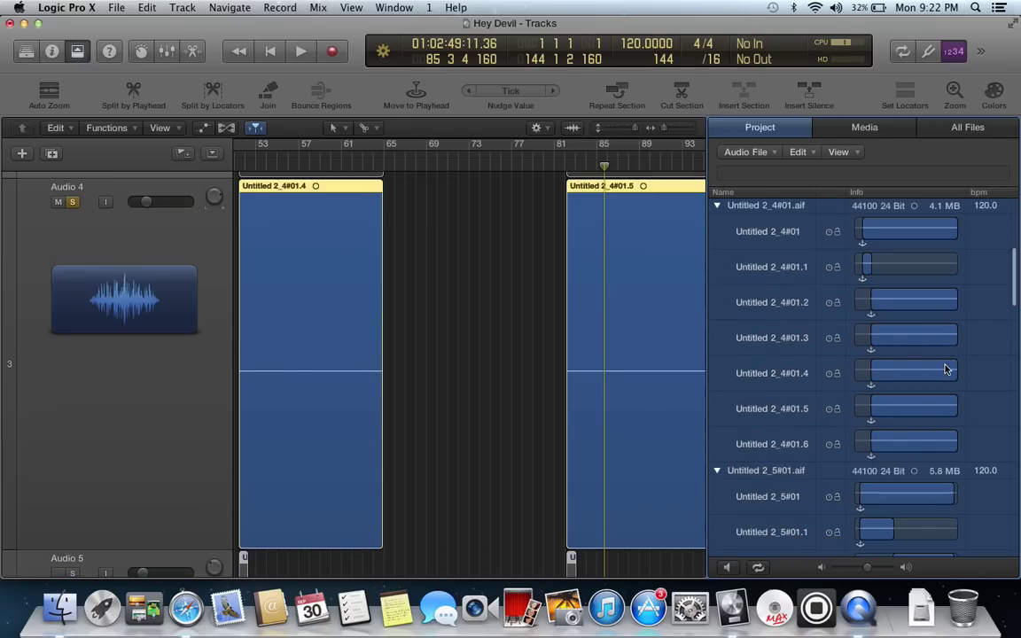
pyautogui.scroll(-4, 946, 370)
pyautogui.scroll(-10, 946, 369)
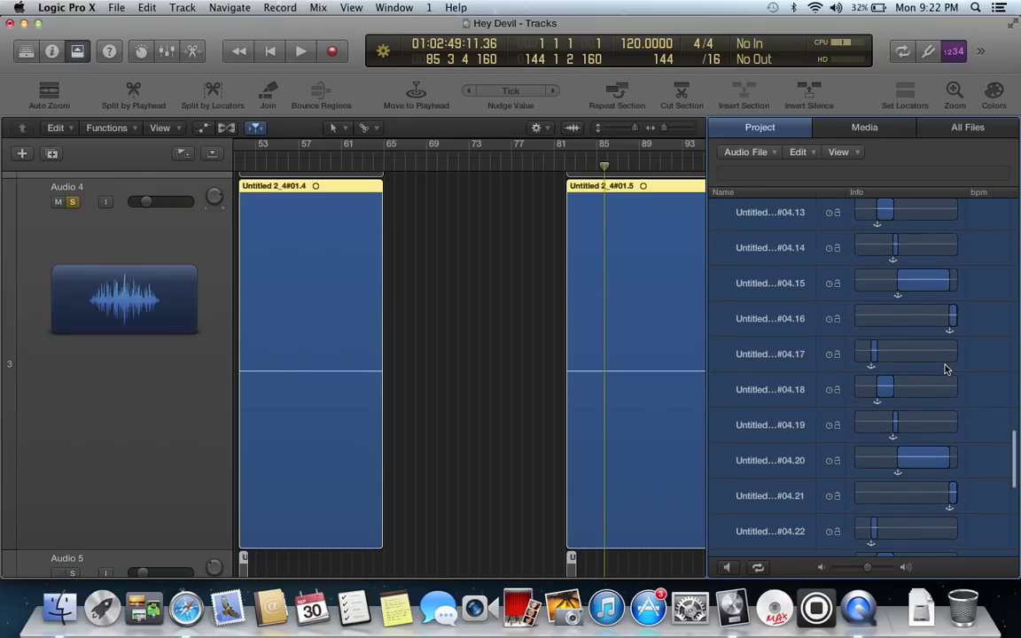
pyautogui.scroll(5, 945, 368)
pyautogui.scroll(6, 942, 366)
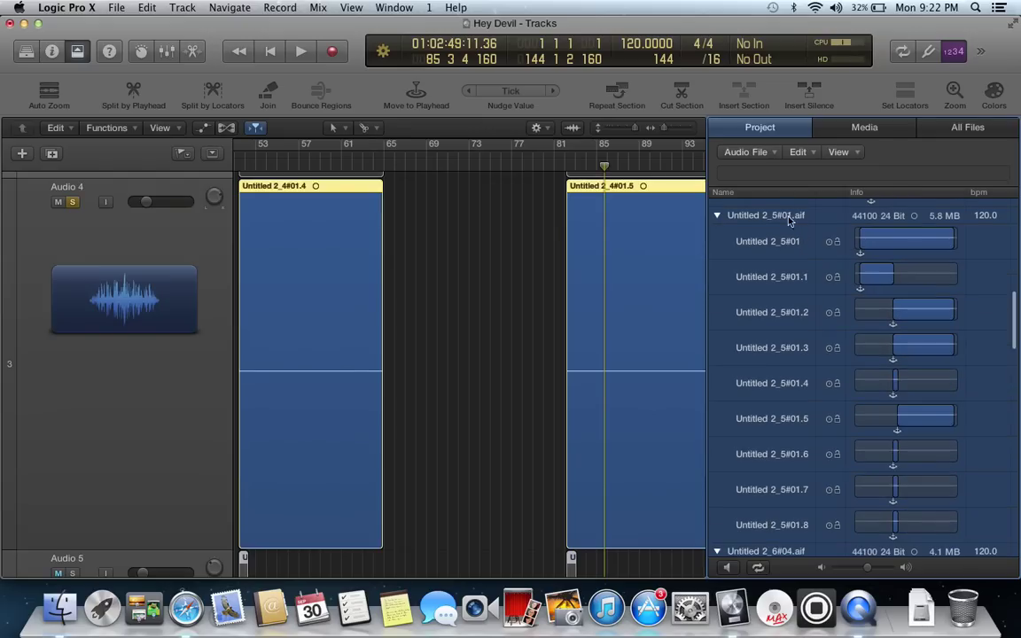
pyautogui.scroll(4, 775, 156)
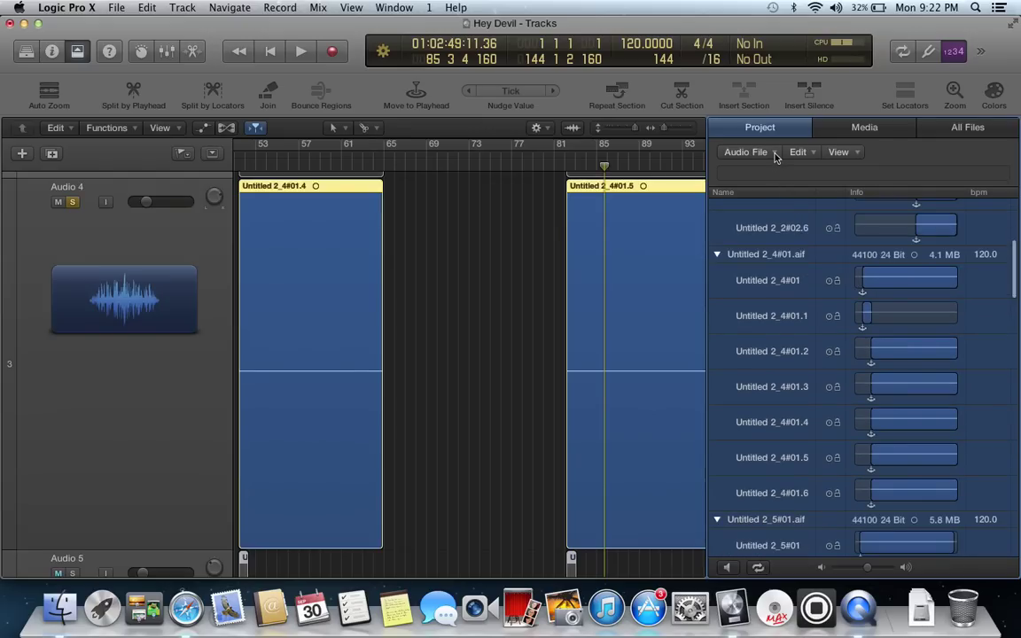
pyautogui.click(775, 156)
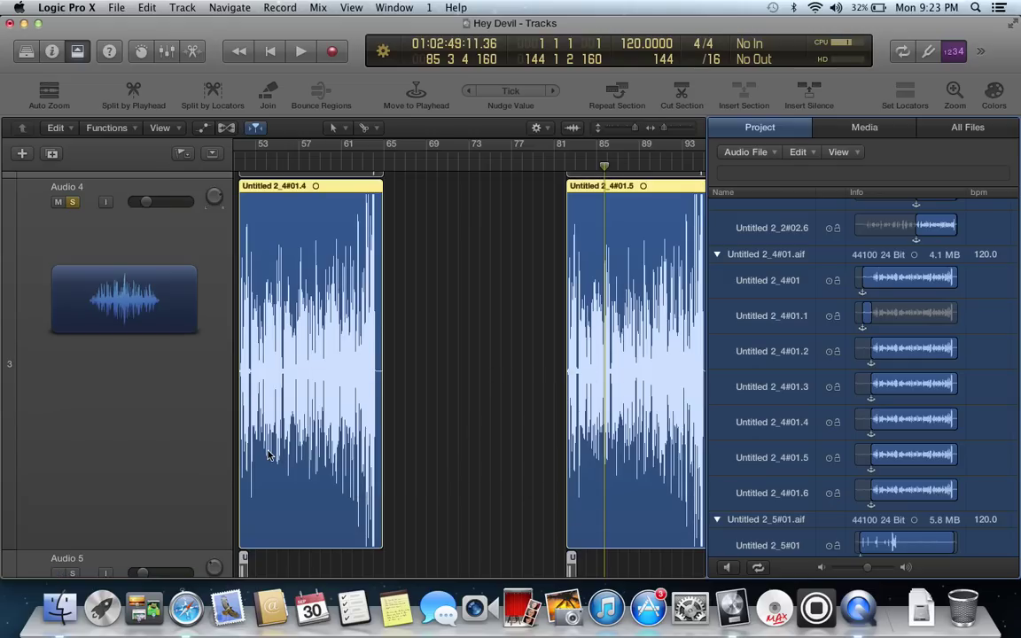
# Step: Hide the browser, zoom out to show all 16 tracks, then switch to QuickTime Player
pyautogui.click(982, 55)
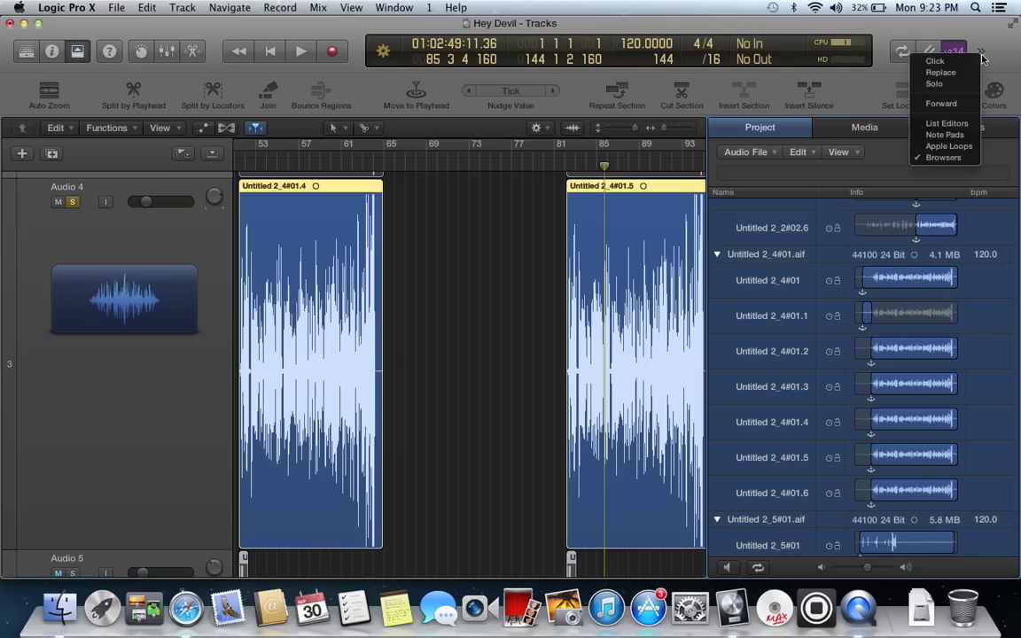
pyautogui.click(959, 163)
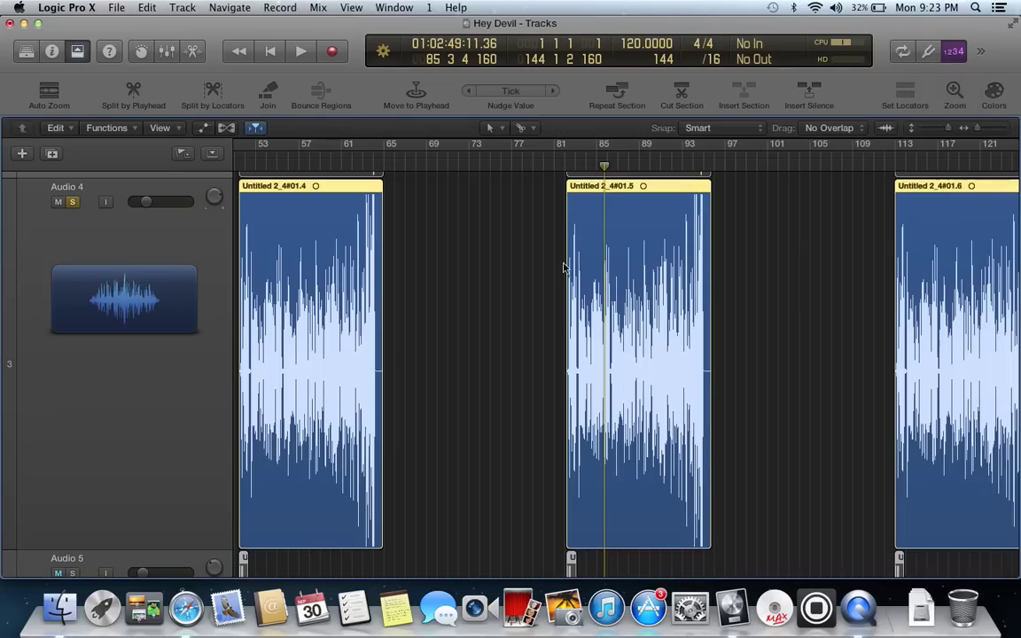
pyautogui.press('z')
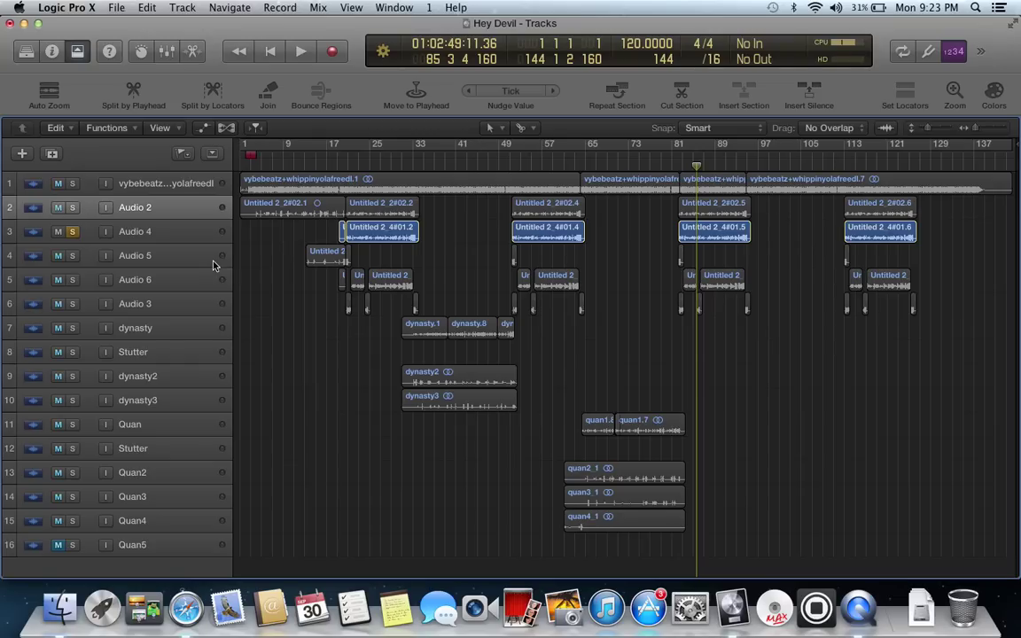
pyautogui.press('ctrl+super+Escape')
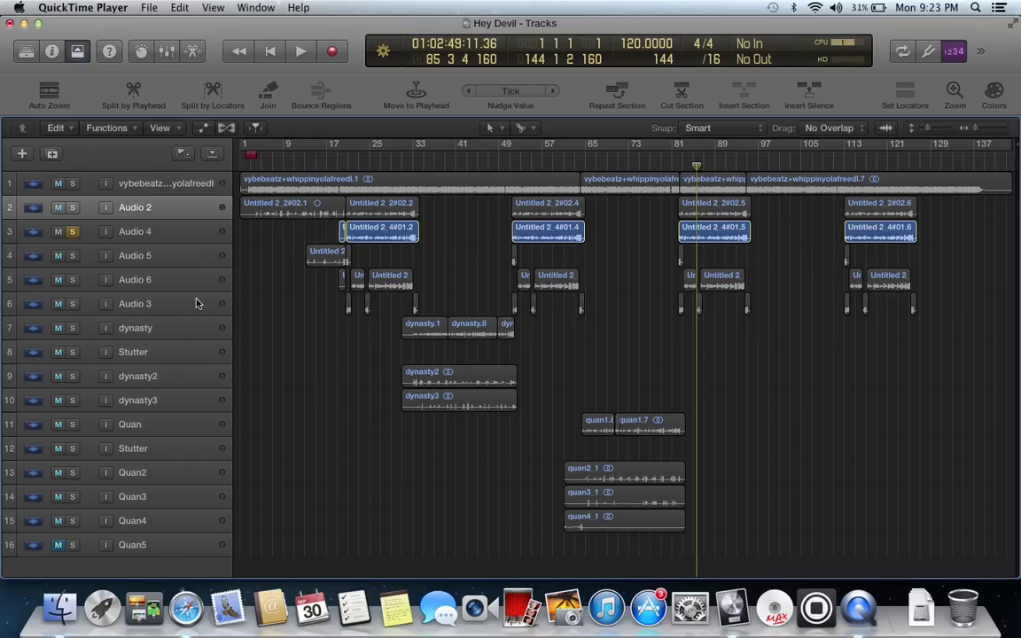